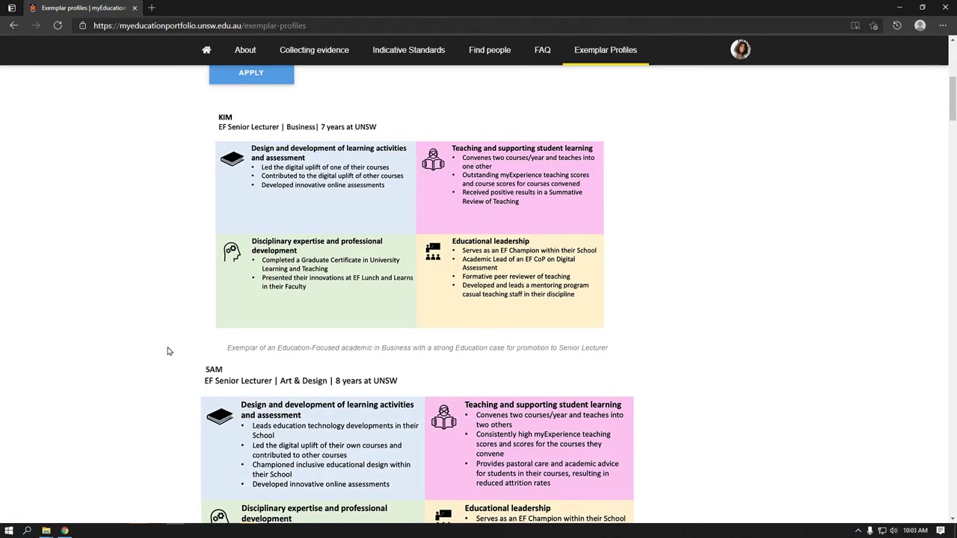
Scroll down through the remaining exemplar profiles on the logged-out home page.
scroll(168, 352, down, 2)
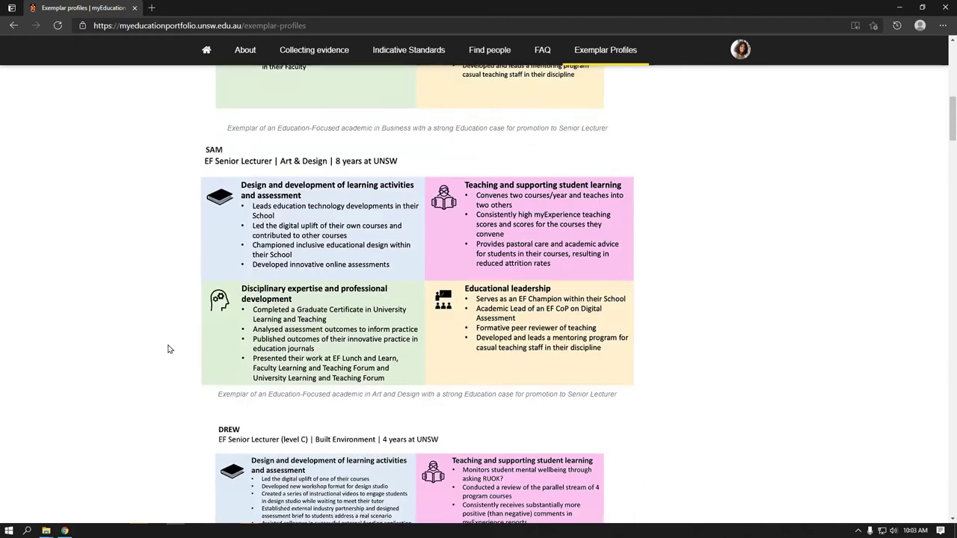
scroll(167, 349, down, 3)
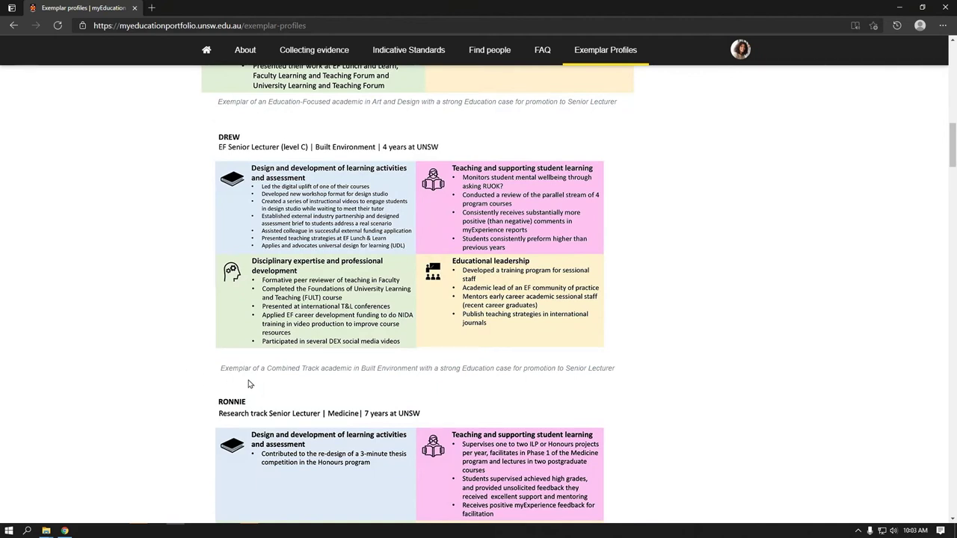
scroll(249, 383, down, 1)
scroll(249, 384, down, 2)
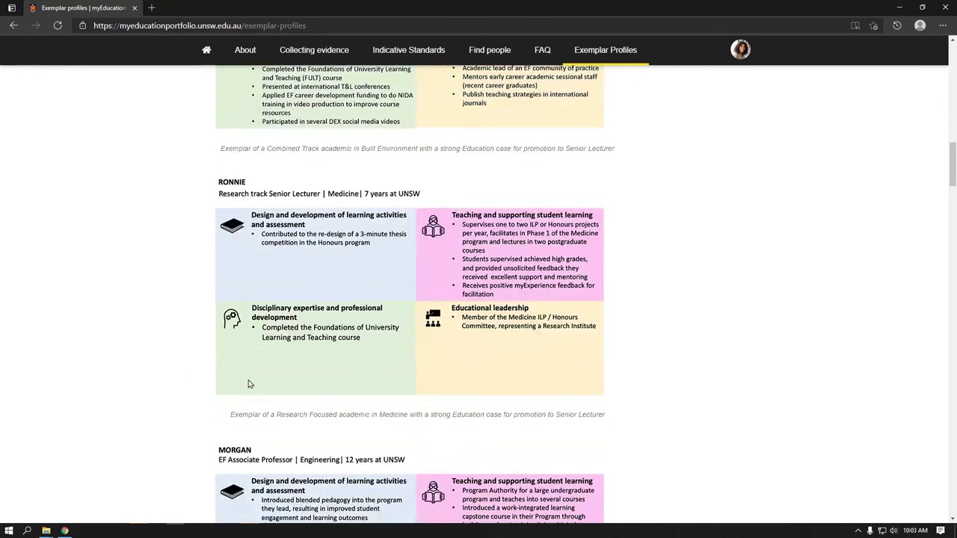
scroll(249, 383, down, 3)
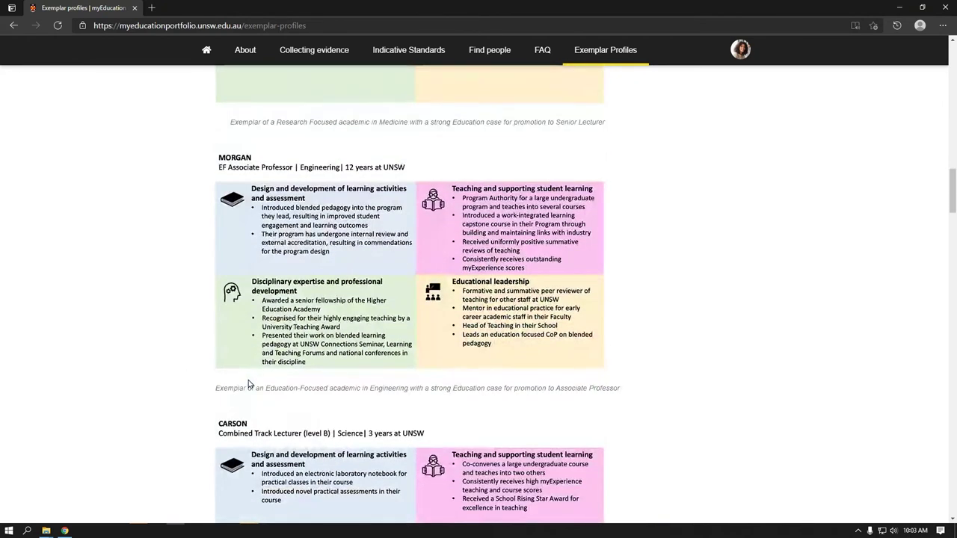
scroll(249, 383, down, 3)
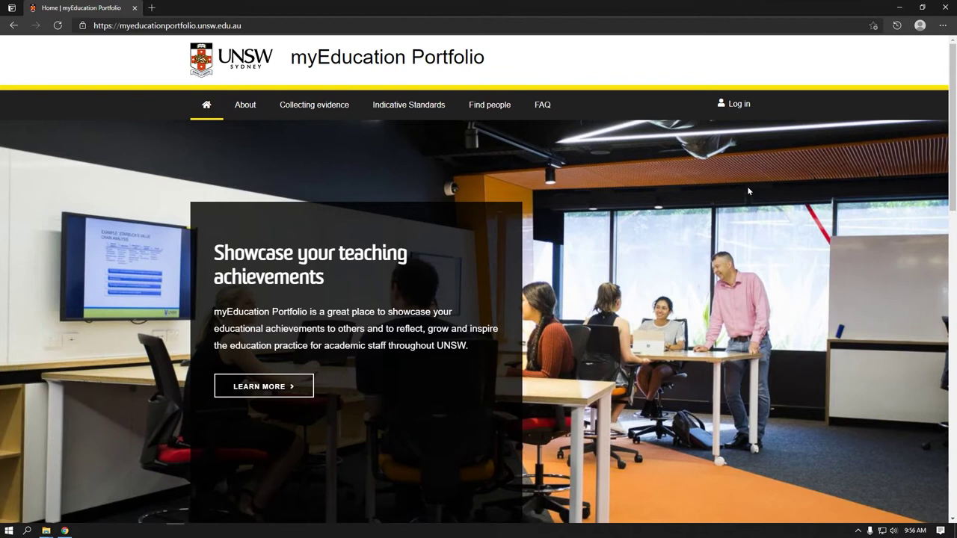
Log in to myEducation Portfolio with the zID and zPass.
click(738, 108)
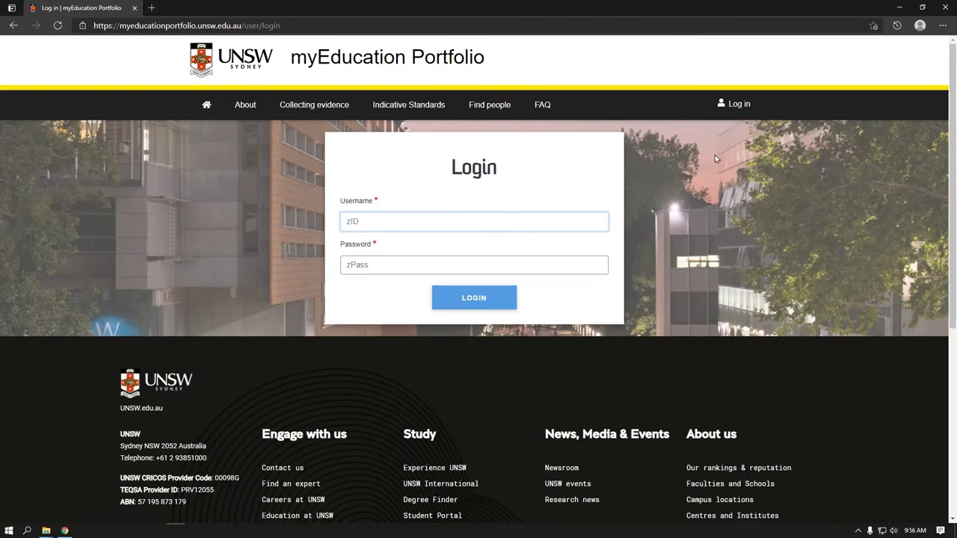
text(z1234567)
key(Tab)
text(password1)
key(Return)
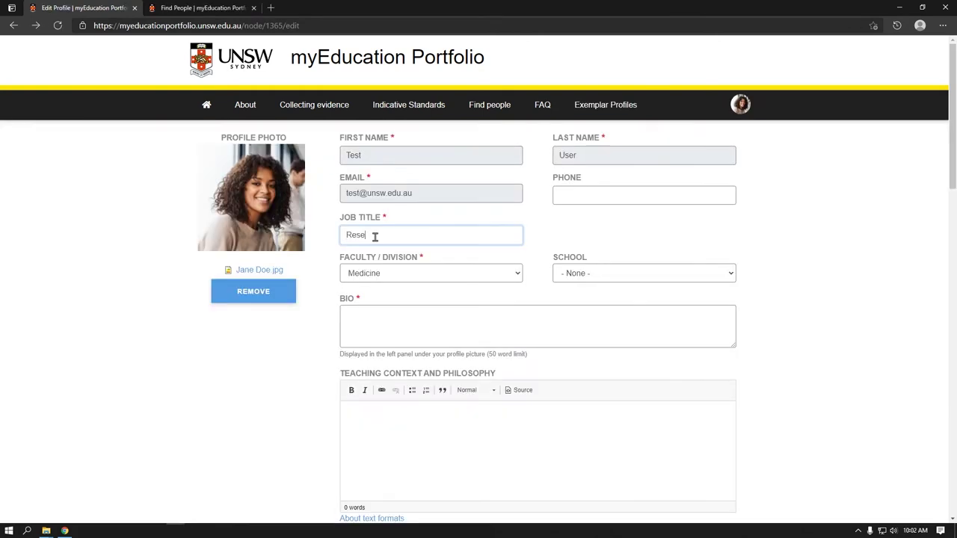
Complete the job title as 'Researcher' and start the bio with 'Lorem ipsum dolor sit amet…'.
text(archer)
click(363, 330)
text(Lorem ipsum dolor sit amet, cnsectetur adipiscing elit)
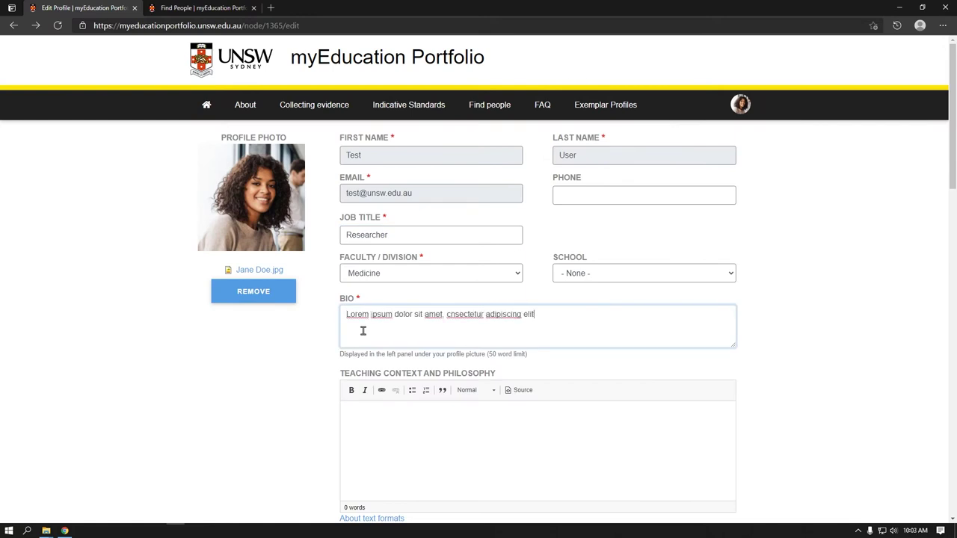
text(, sed do eiusmod tempor incidunt ut labore et dolore magna aliqua)
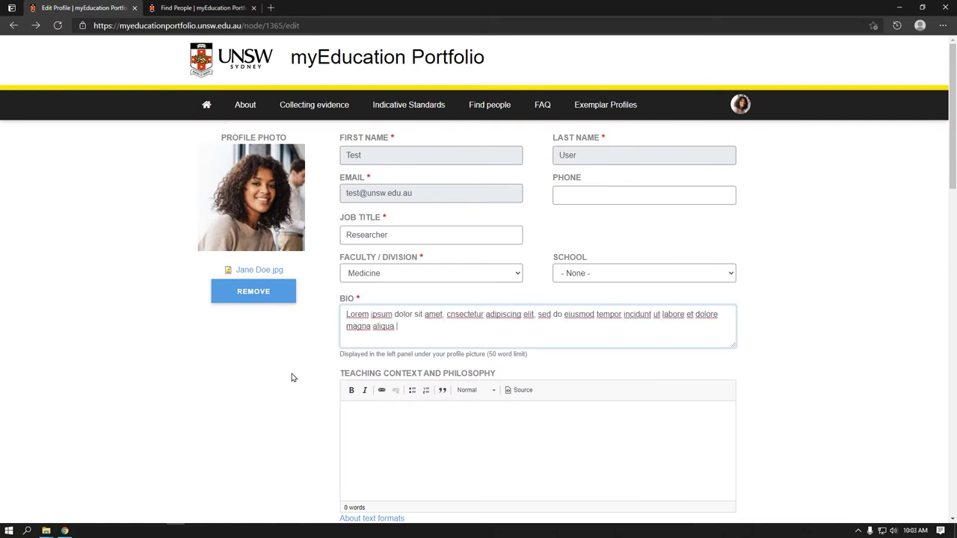
Enter the 'Id semper risus in hendrerit gravida…' paragraph as the teaching context and philosophy.
scroll(292, 377, down, 1)
click(366, 372)
text(Id semper risus in hendrerit gravida ru)
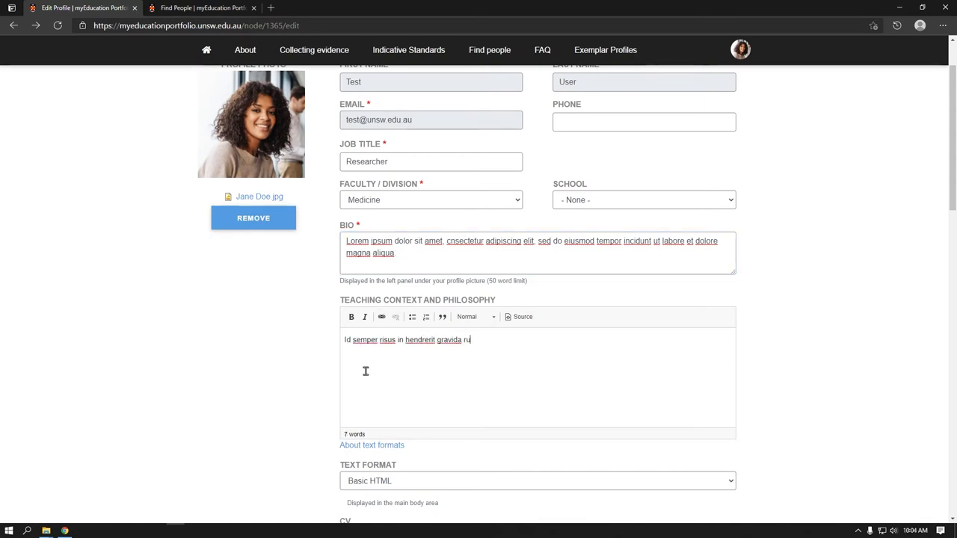
text(trum quisque non. Sit amet risus nullam eget felis. Donec et odio pellentesque diam volutpat commodo sed egestas egestas)
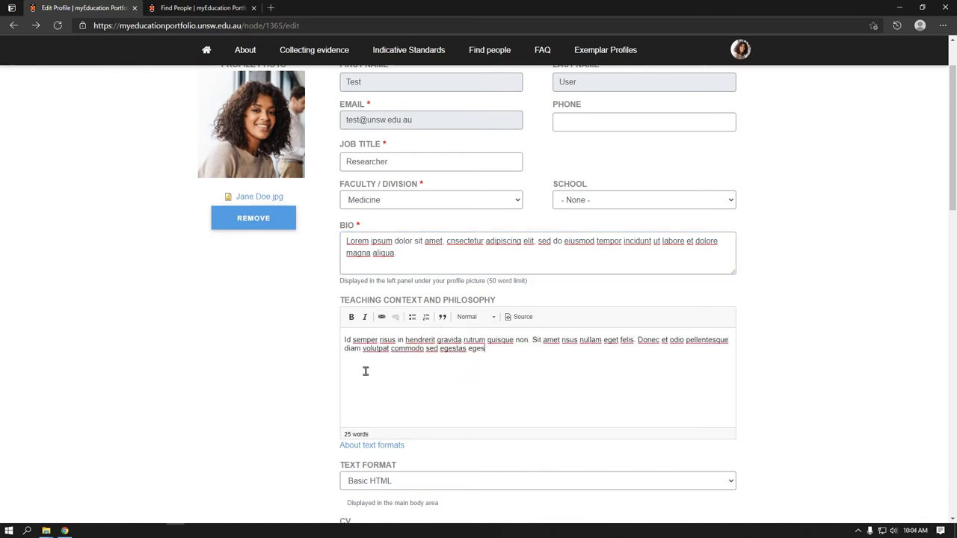
Scroll down to the Privacy settings, set to UNSW (anyone with a zID).
scroll(265, 394, up, 1)
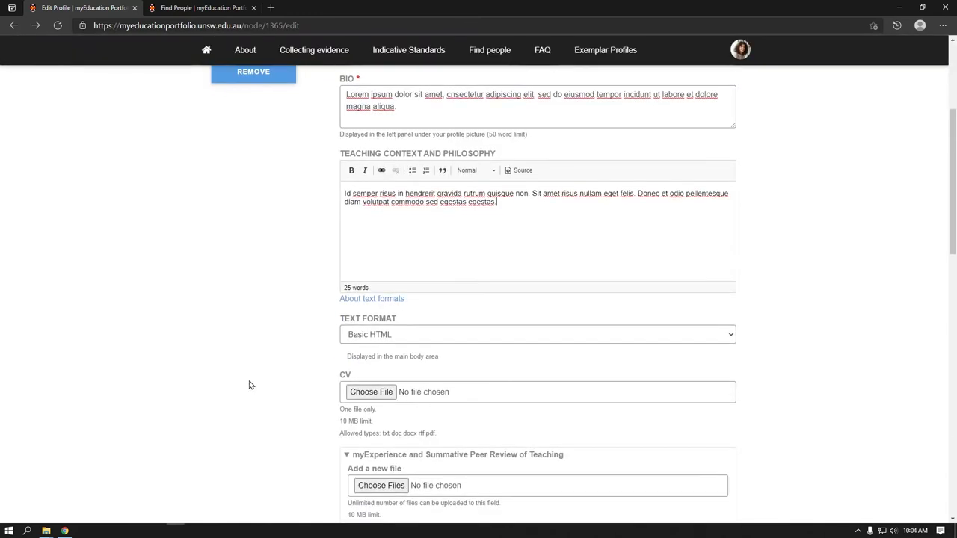
scroll(250, 385, down, 1)
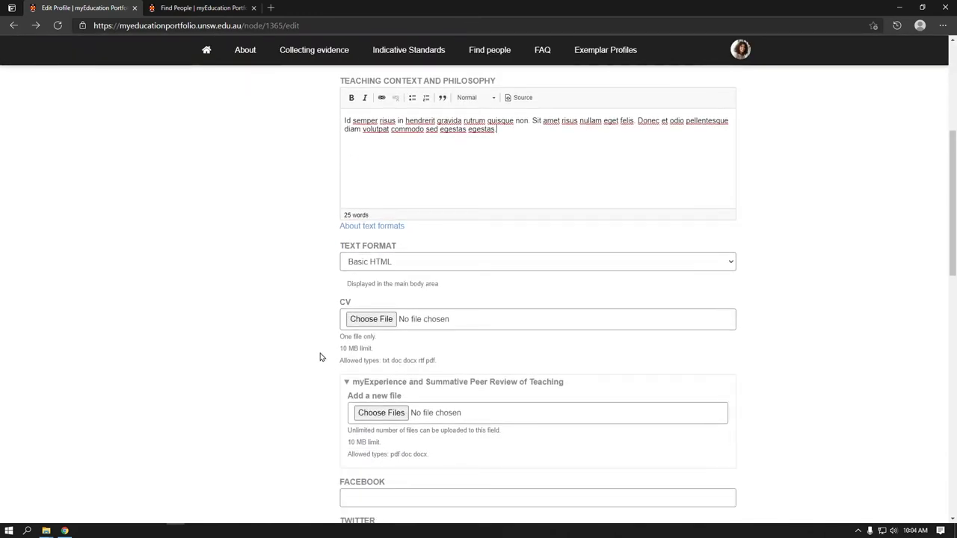
scroll(320, 356, down, 1)
scroll(319, 356, down, 1)
scroll(319, 356, down, 1)
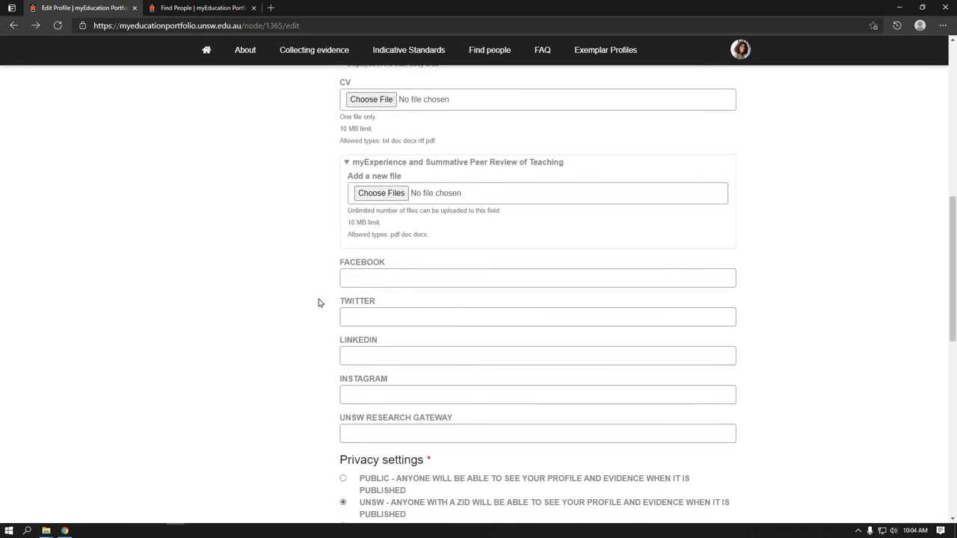
scroll(303, 375, down, 1)
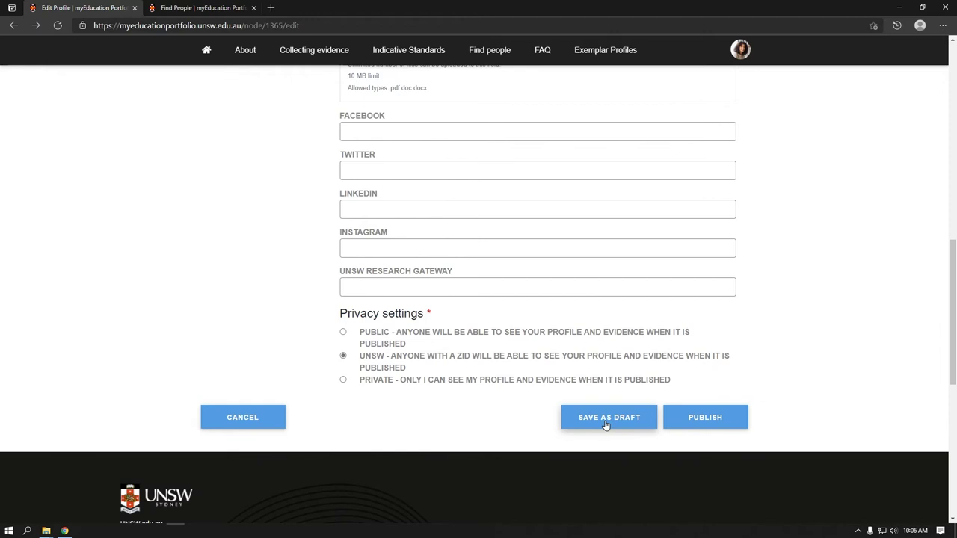
Save the profile as a draft, review the updated page, and open the Tools panel.
click(605, 425)
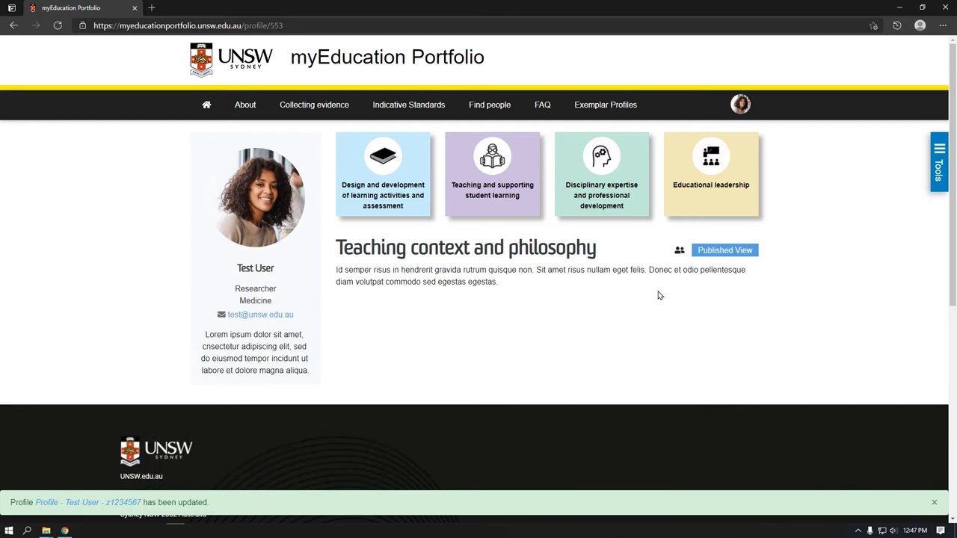
click(940, 171)
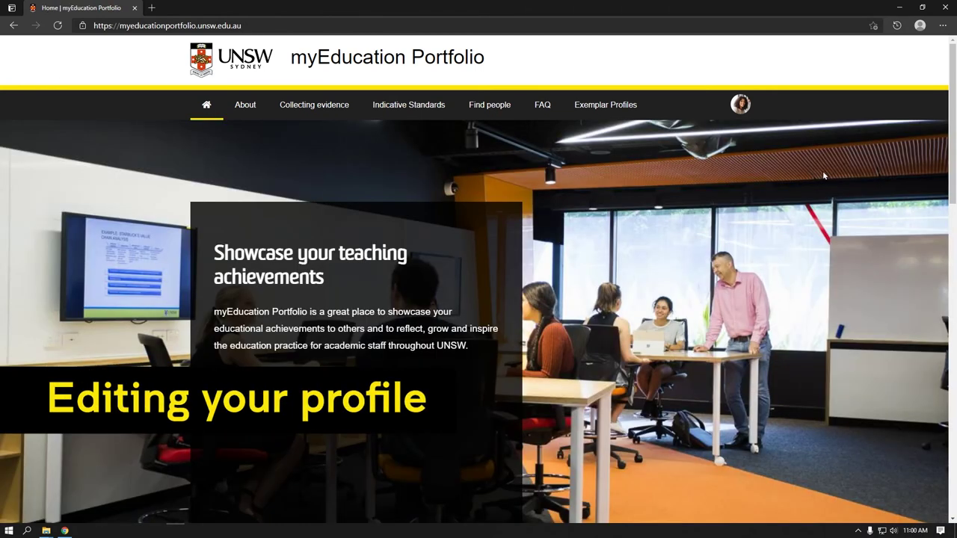
Go to My Profile from the avatar menu and open it via Tools > Edit.
click(748, 114)
click(746, 113)
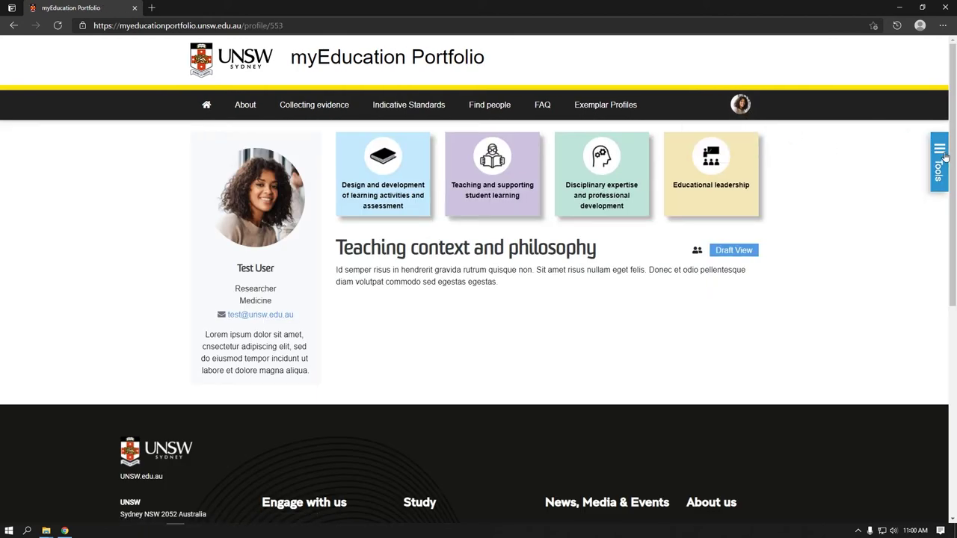
click(944, 156)
click(912, 154)
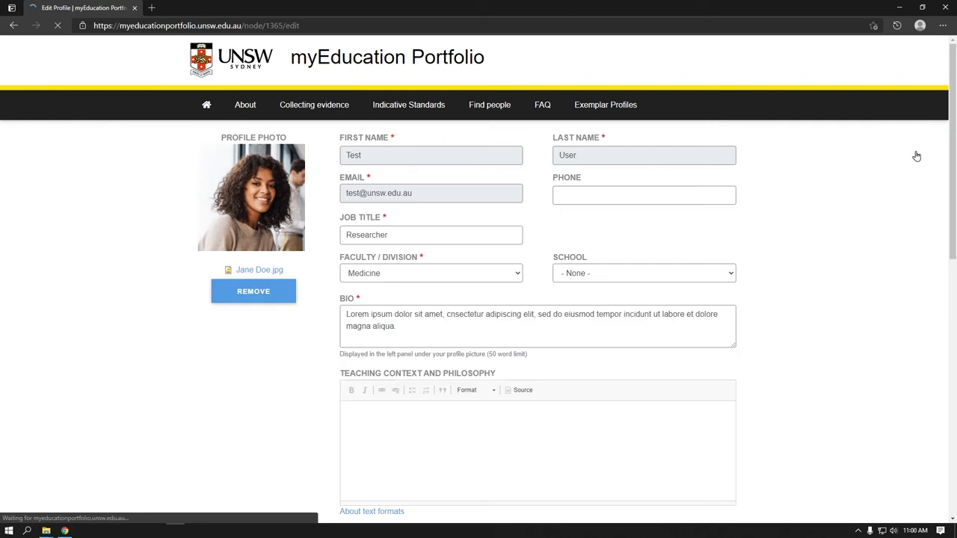
Check the bio and teaching philosophy text in the edit form.
drag(412, 336, 341, 312)
click(329, 316)
scroll(434, 430, down, 2)
drag(497, 275, 341, 268)
scroll(306, 274, up, 2)
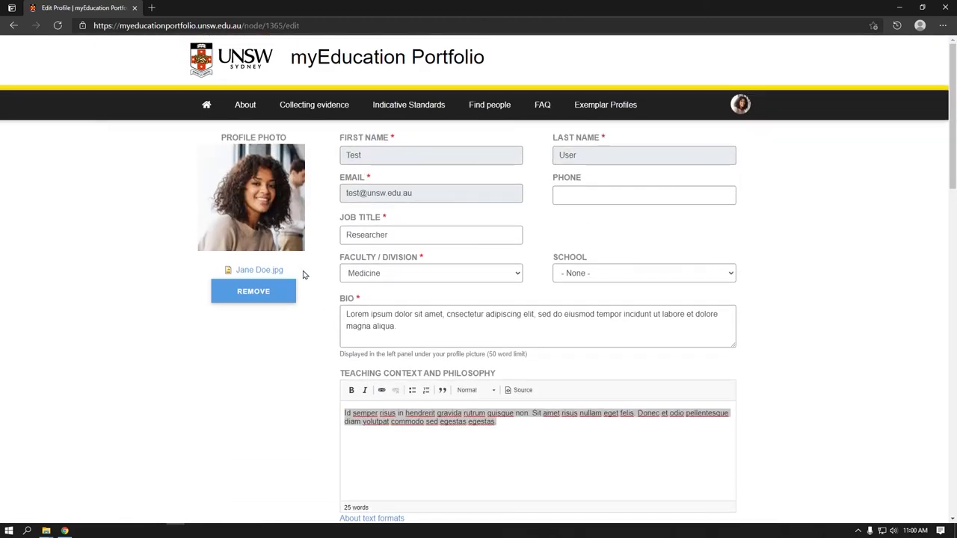
scroll(303, 273, down, 8)
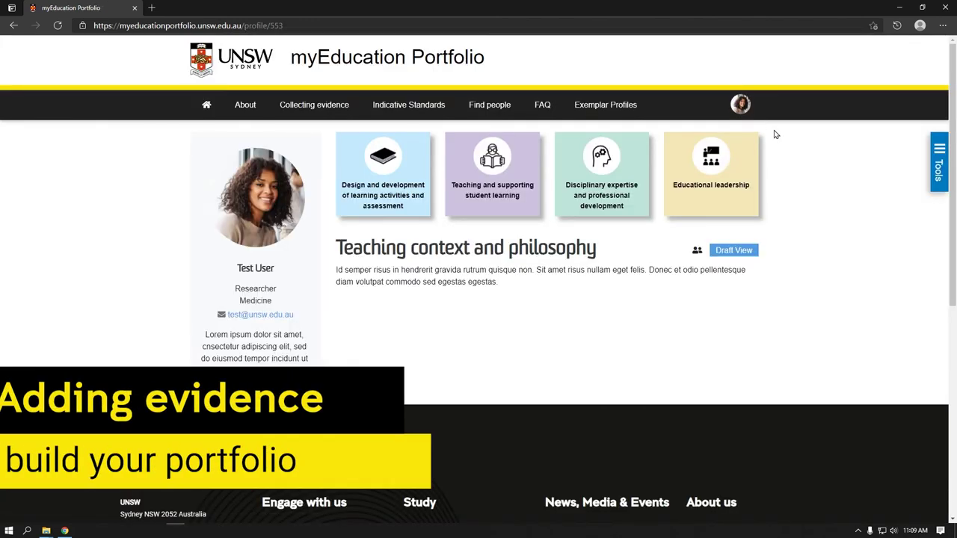
Start a new evidence entry with Add Evidence from the Tools panel.
click(937, 160)
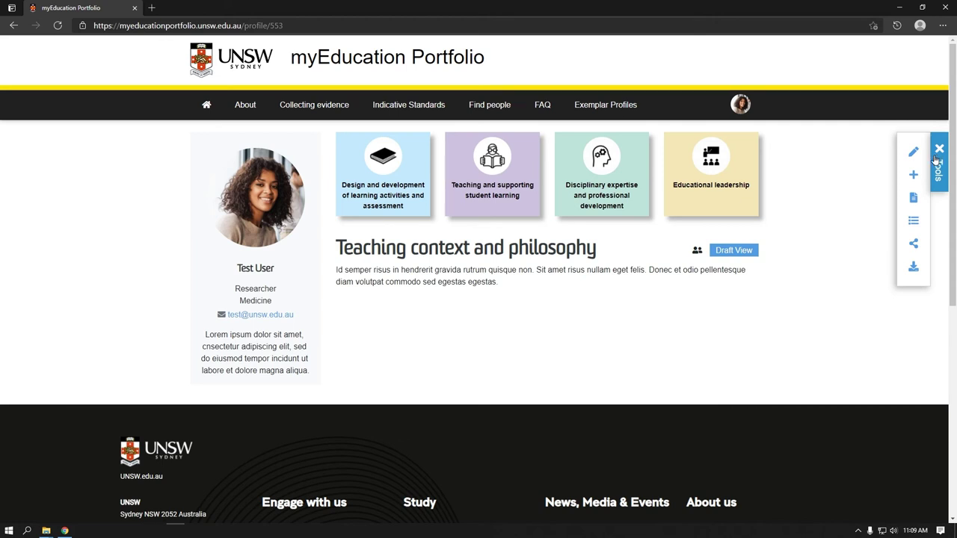
click(914, 176)
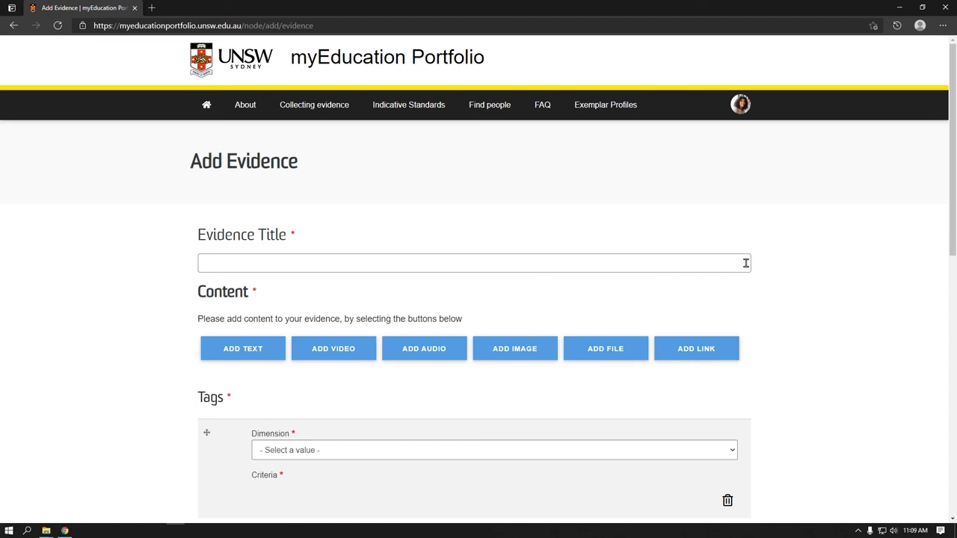
Title the evidence 'Lorem Ipsum' and paste a lorem ipsum paragraph into a text block.
click(745, 263)
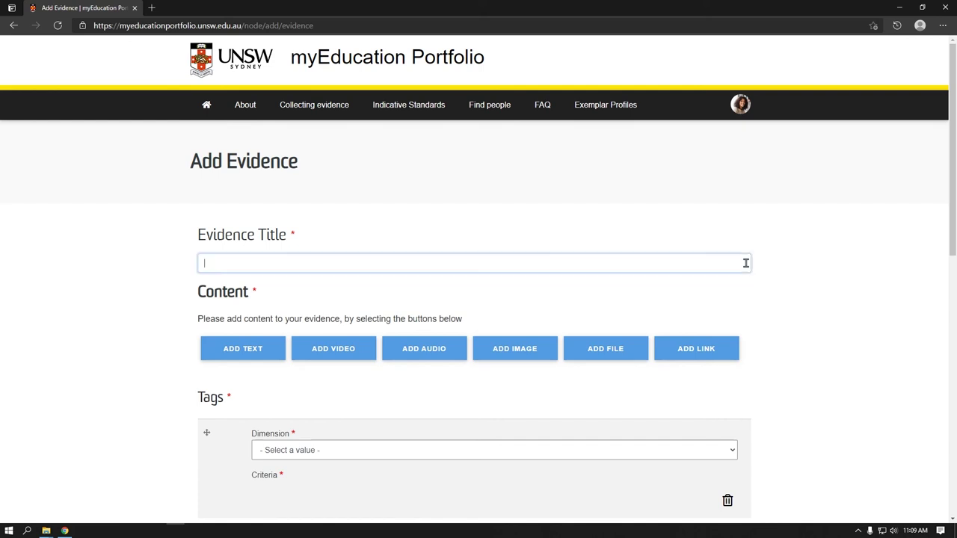
text(Lorem Ipsum)
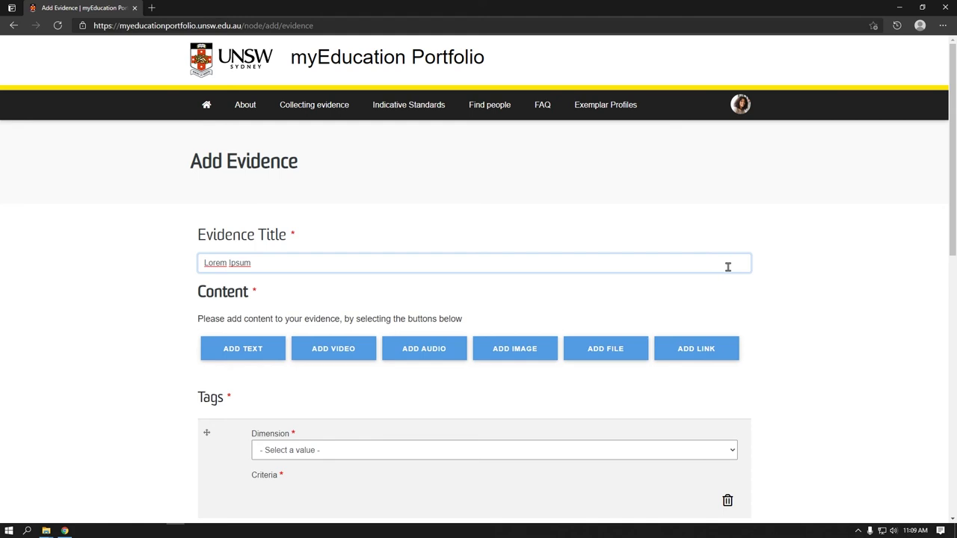
click(236, 354)
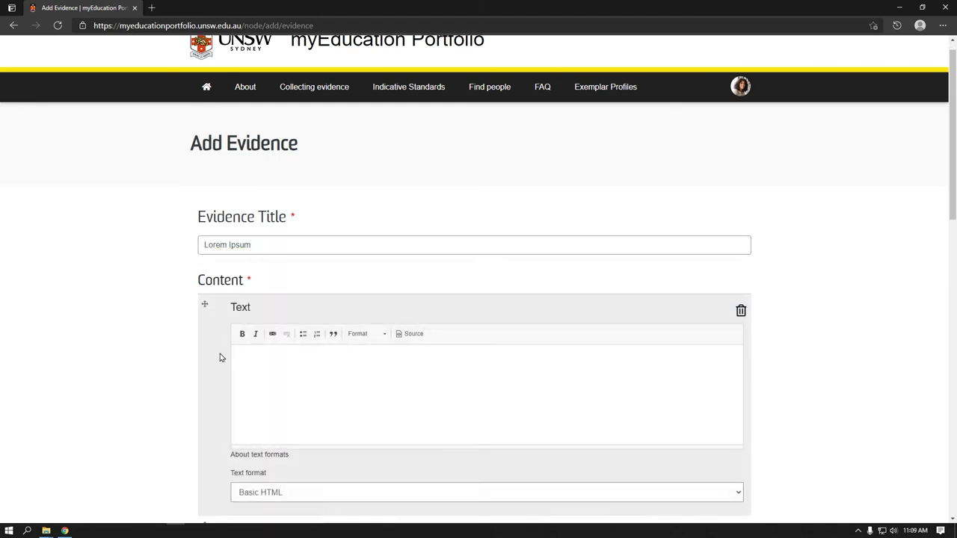
click(264, 367)
text(Consequat id porta nibh venenatis cras. Lorem donec massa sapien faucibus et molestie ac feugiat. Id ornare arcu odio ut sem nulla pharetra diam sit. Lacus laoreet non curabitur gravida. Auctor elit sed vulputate mi sit amet mauris. Massa tincidunt nunc pulvinar sapien. Tempus egestas sed sed risus pretium quam vulputate. Lorem dolor sed viverra ipsum nunc aliquet. Et egestas quis ipsum suspendisse. Felis donec et odio pellentesque diam volutpat commodo sed egestas. Libero enim sed faucibus turpis in eu mi bibendum neque. Vitae elementum curabitur vitae nunc sed velit dignissim)
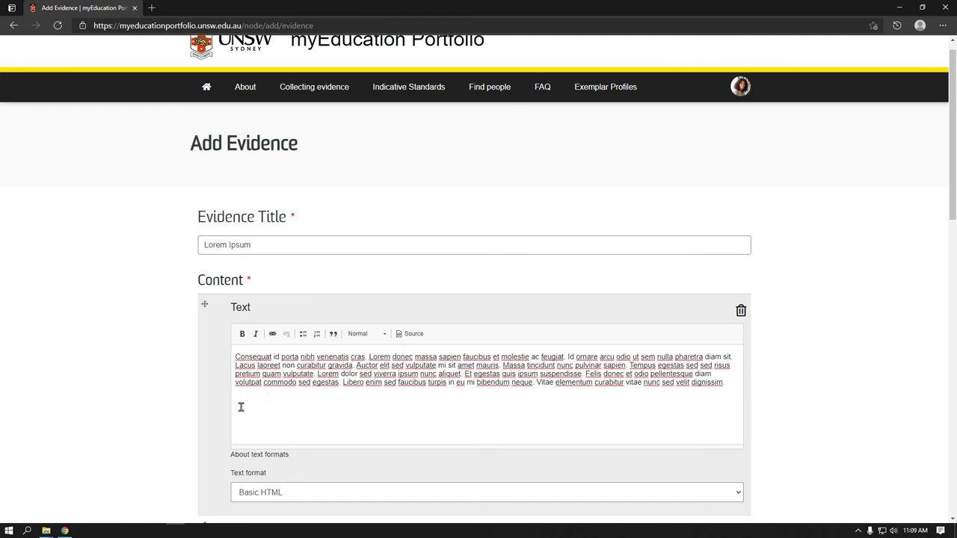
Tag it Expertise-3 under Disciplinary expertise and professional development.
scroll(179, 394, down, 4)
scroll(165, 392, down, 1)
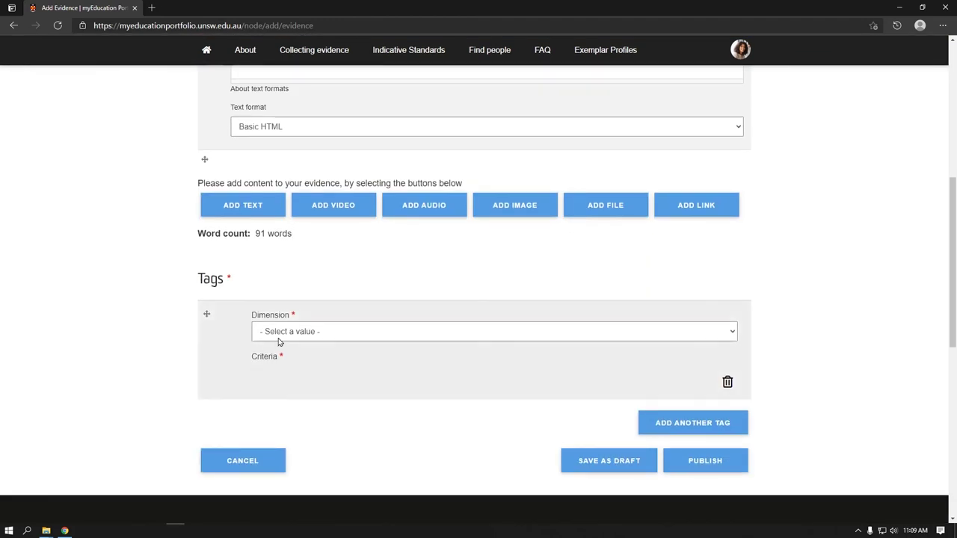
click(286, 338)
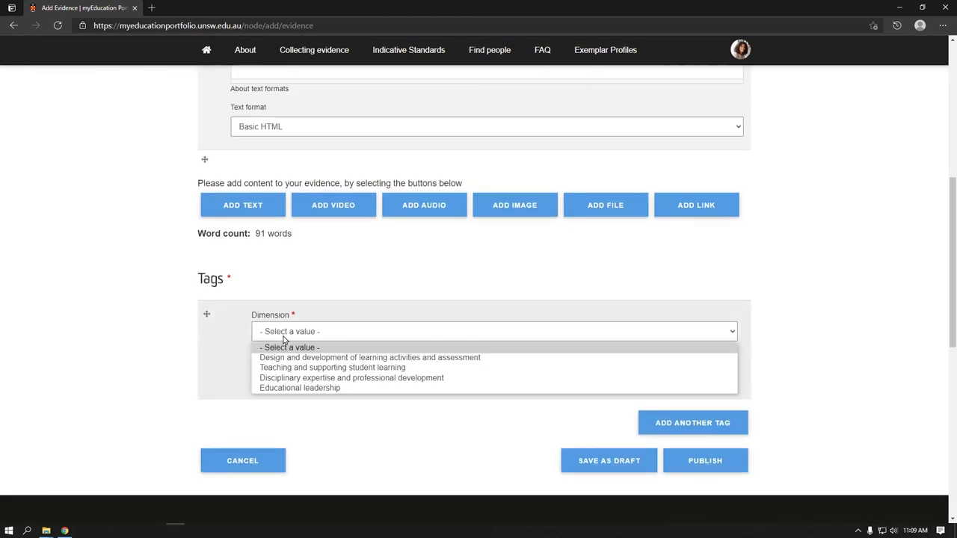
click(284, 379)
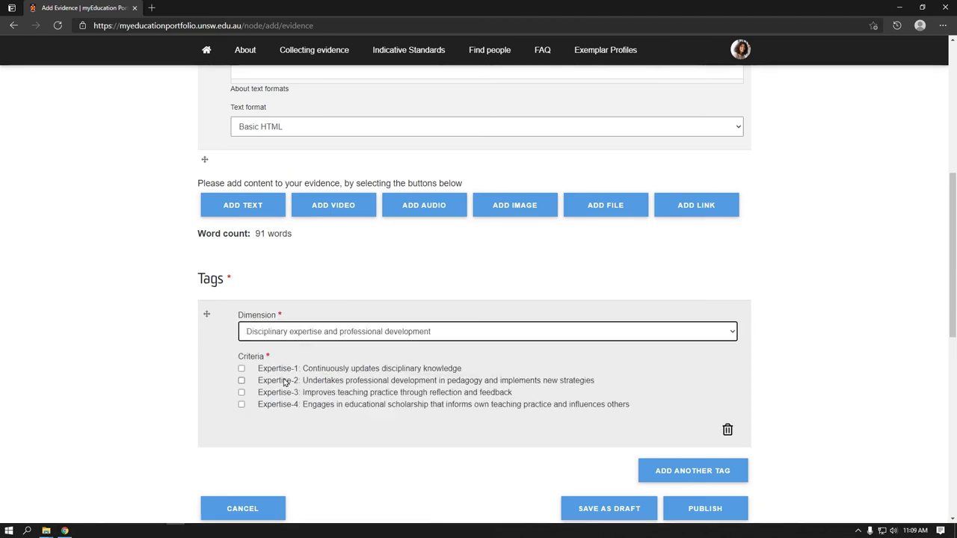
click(241, 393)
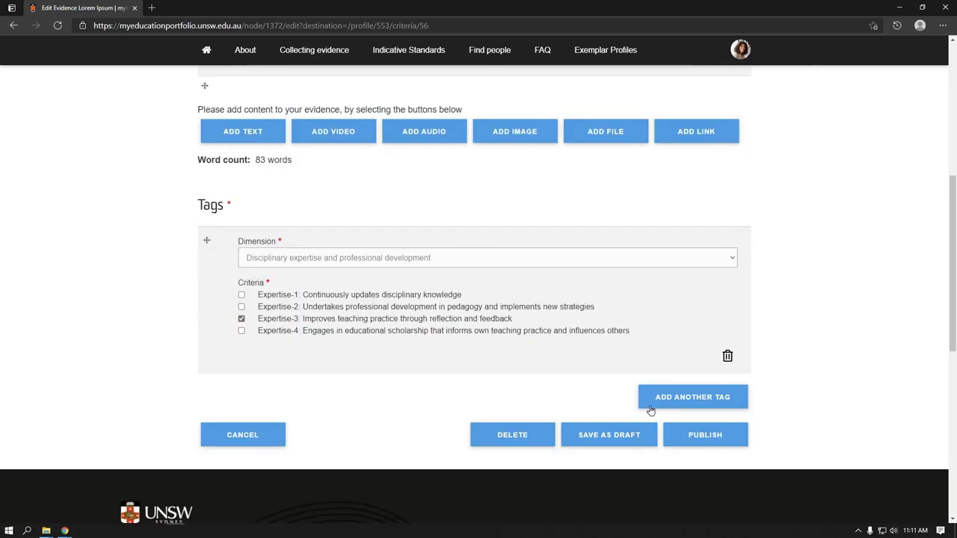
Add a Teach-3 tag under Teaching and supporting student learning and save the evidence as draft.
click(692, 395)
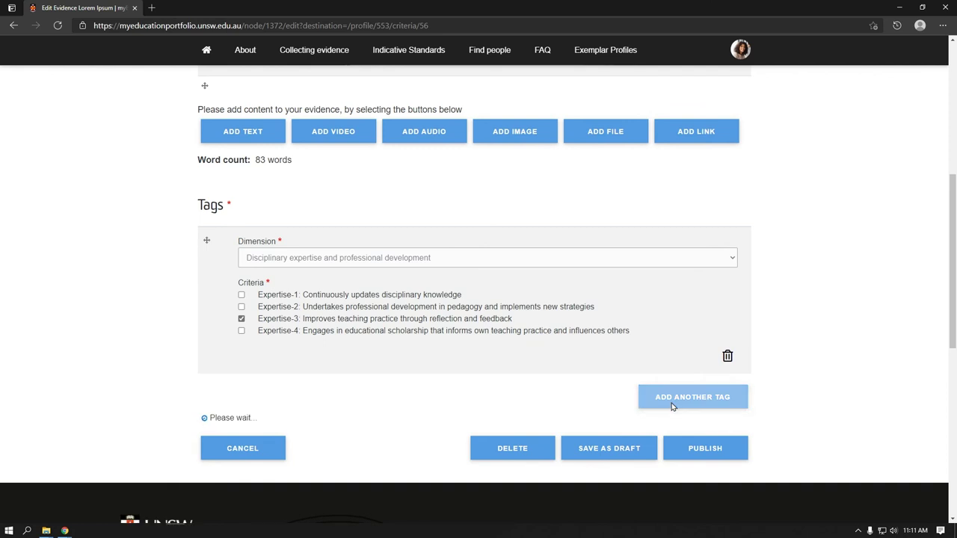
scroll(361, 353, down, 1)
click(362, 341)
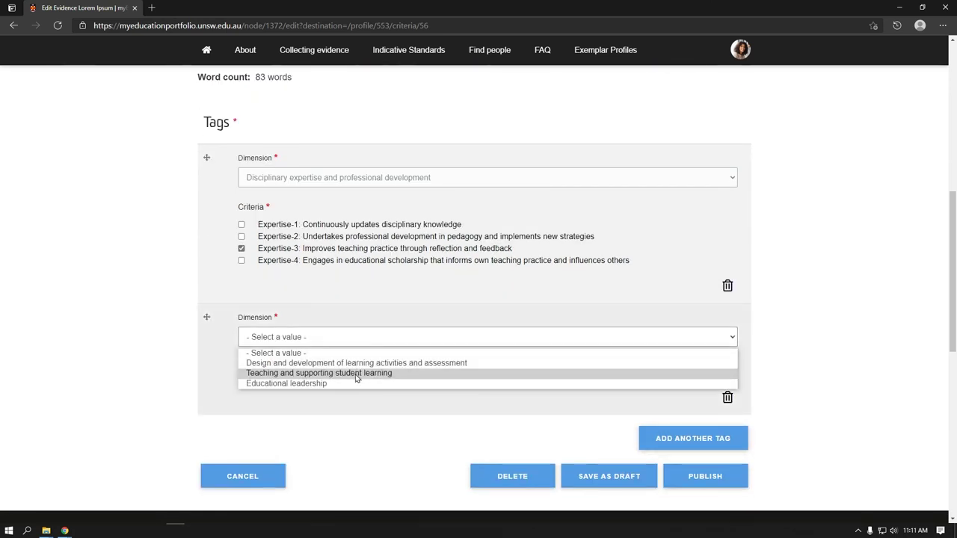
click(359, 373)
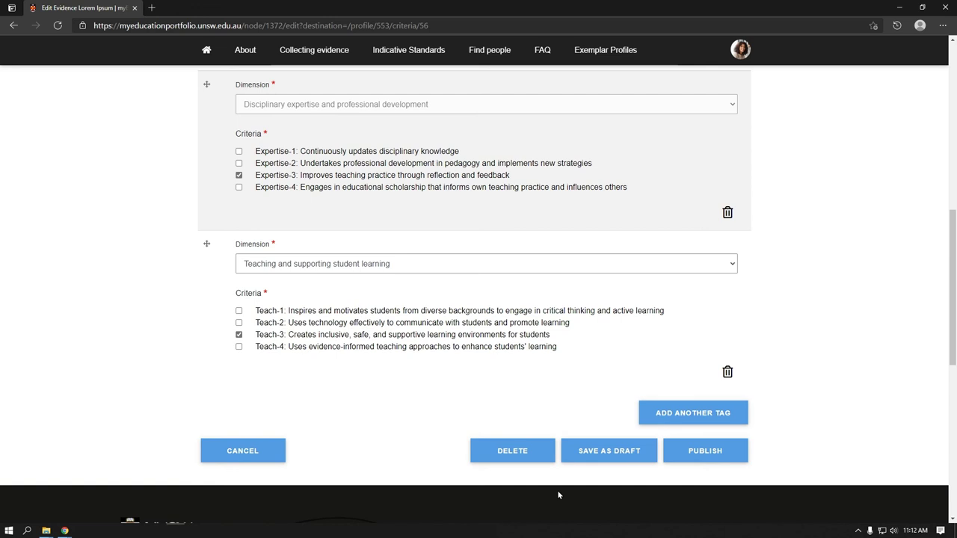
click(625, 456)
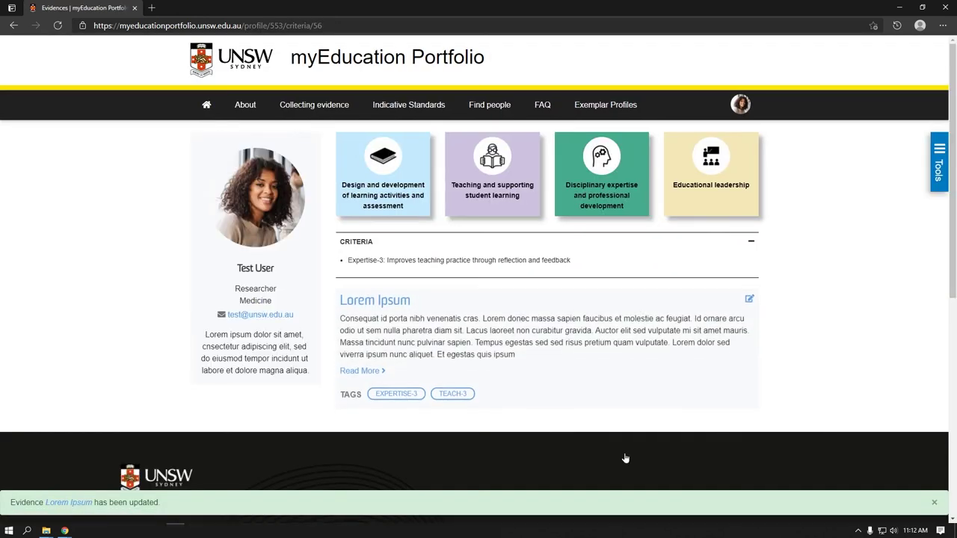
Delete the final sentence from the Lorem Ipsum evidence text and save the change.
click(749, 301)
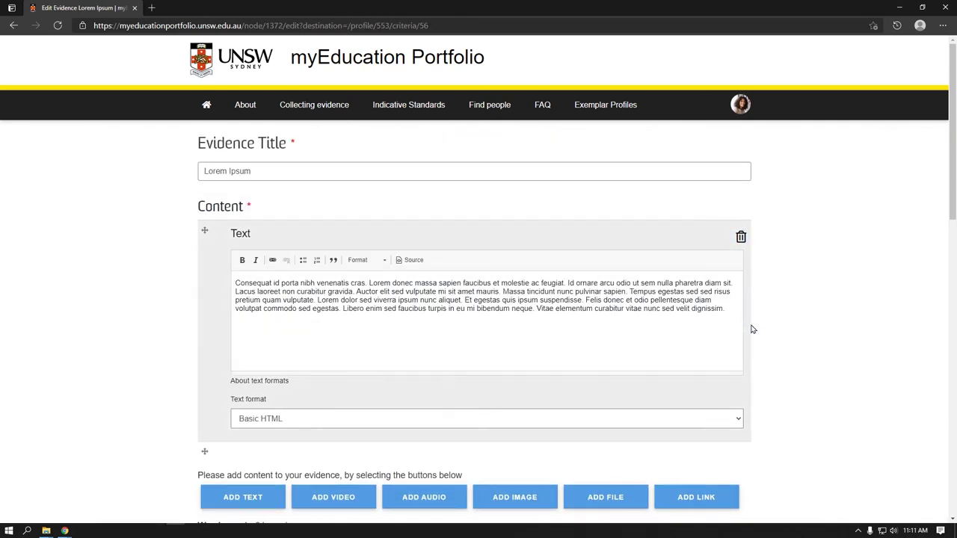
drag(729, 311, 534, 308)
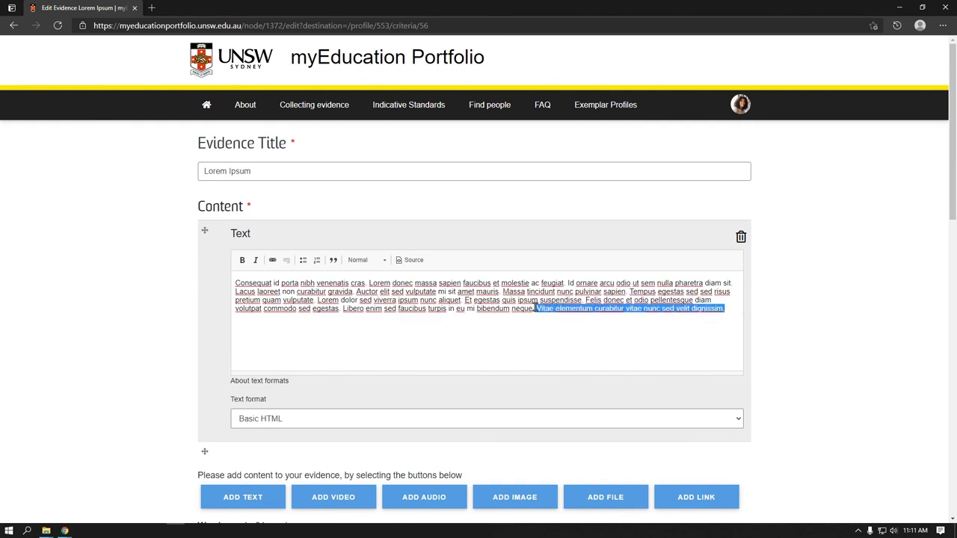
key(BackSpace)
scroll(515, 442, down, 2)
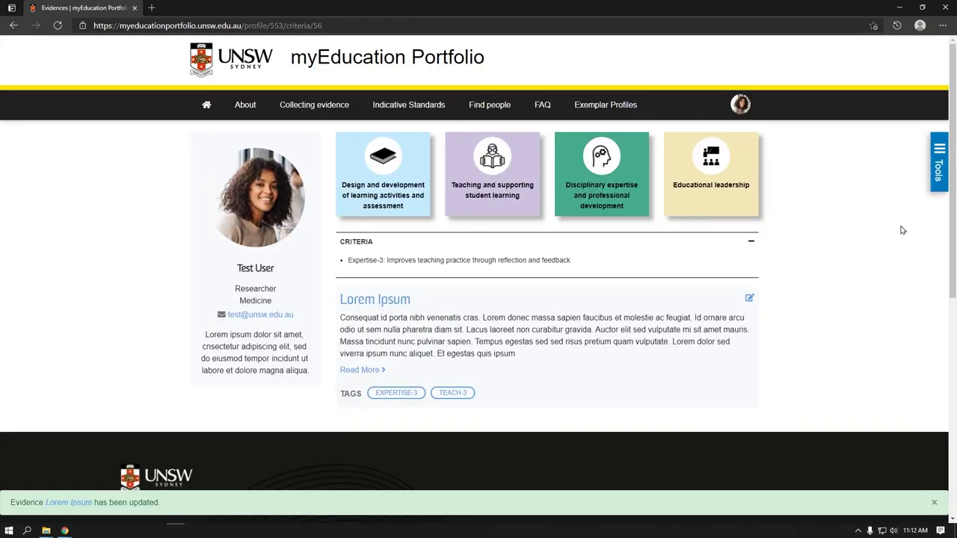
click(934, 170)
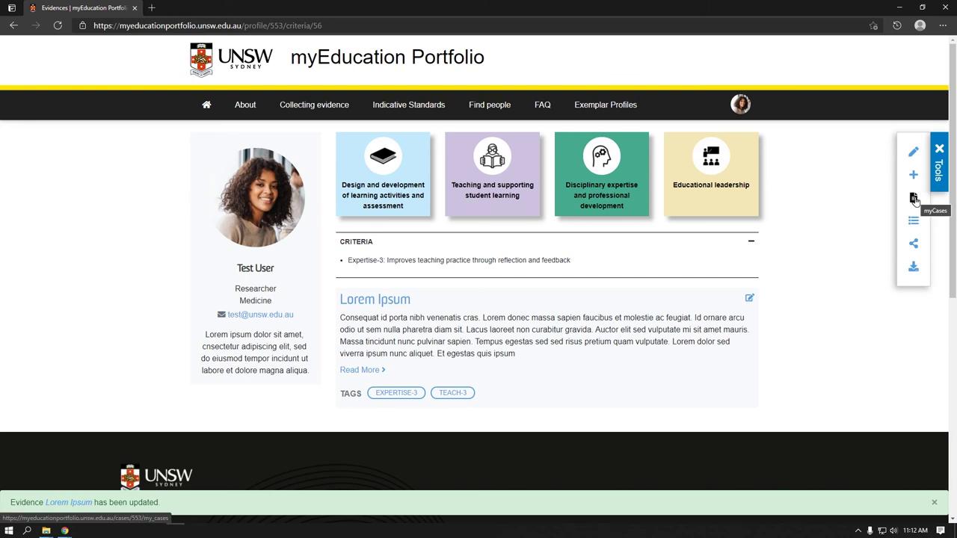
Go to myCases from the Tools panel and start creating a new case.
click(913, 199)
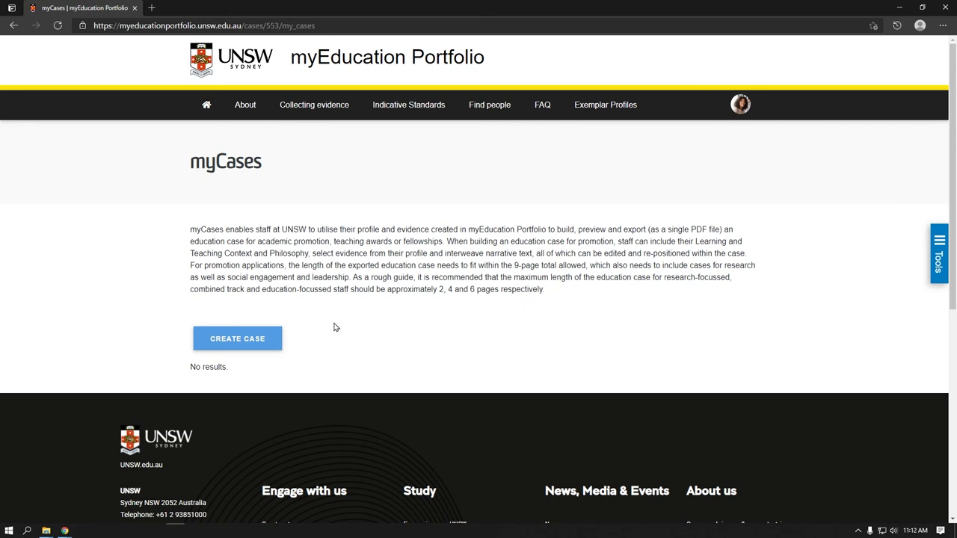
click(269, 341)
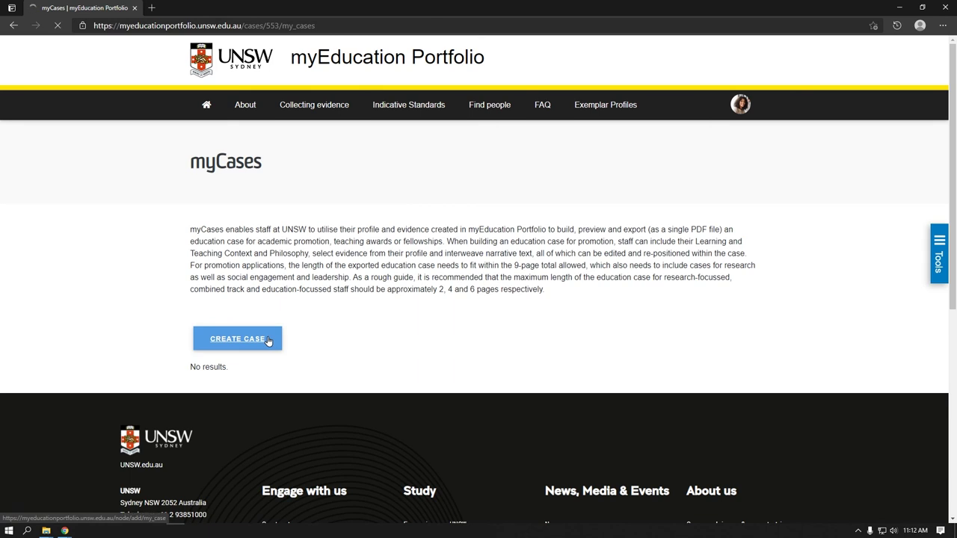